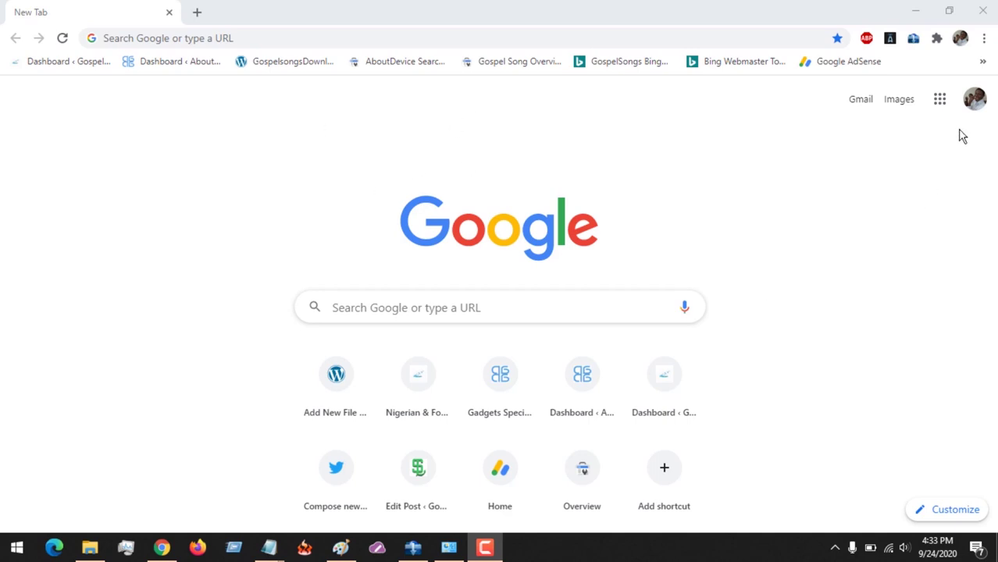
Step: Open two Chrome incognito windows
click(985, 39)
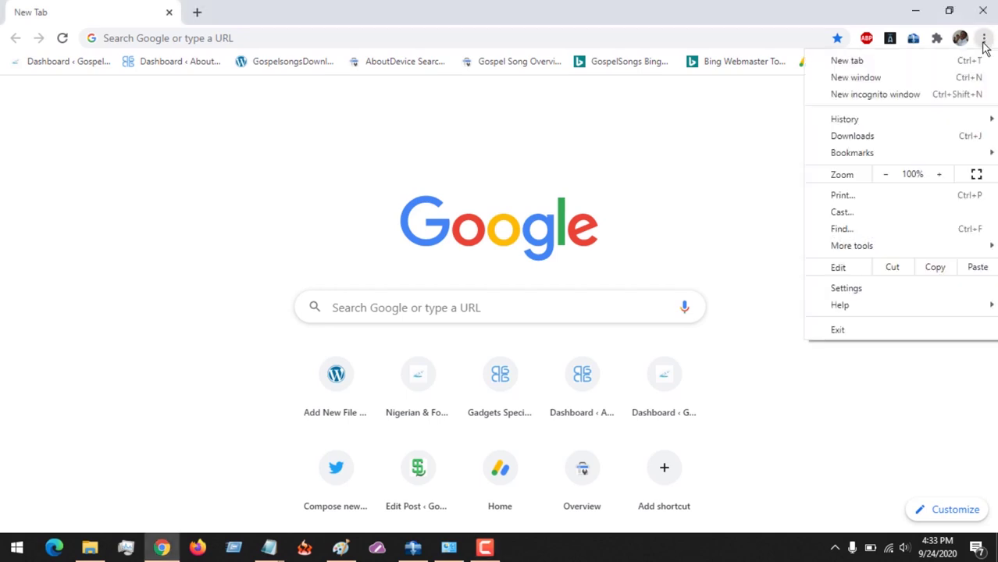
click(877, 100)
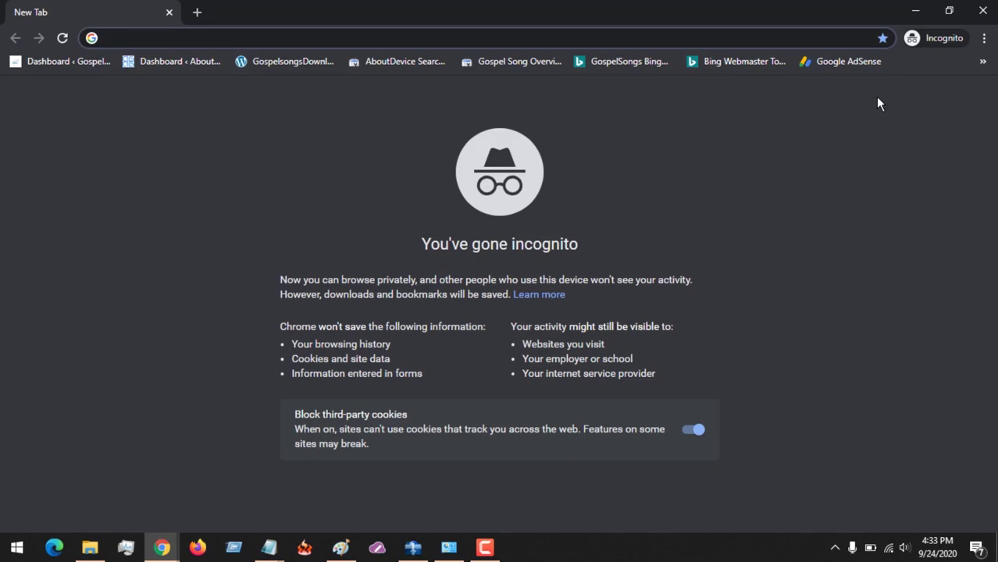
key(ctrl+shift+n)
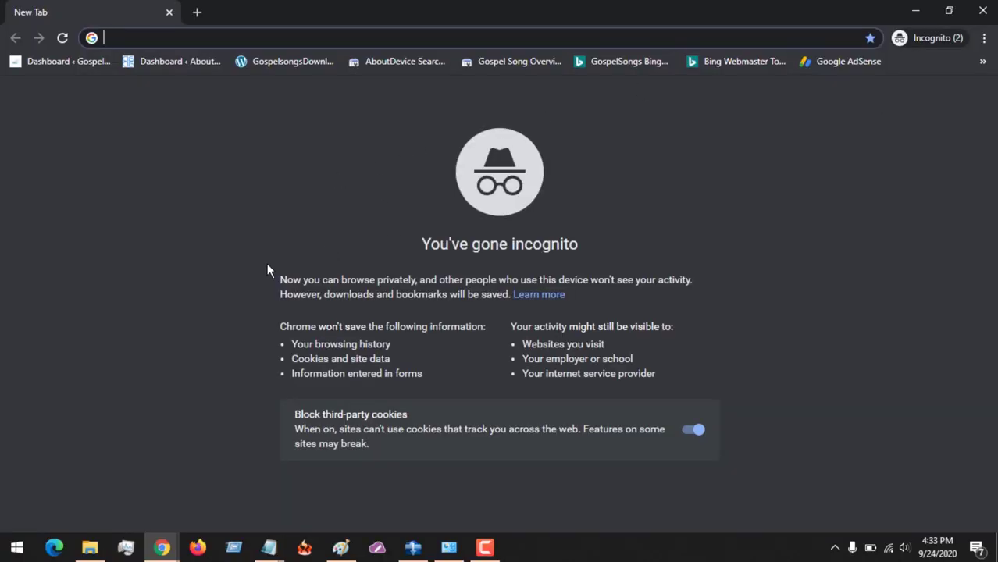
Step: Read through the incognito page's explanation text, then close both incognito windows
drag(265, 266, 638, 383)
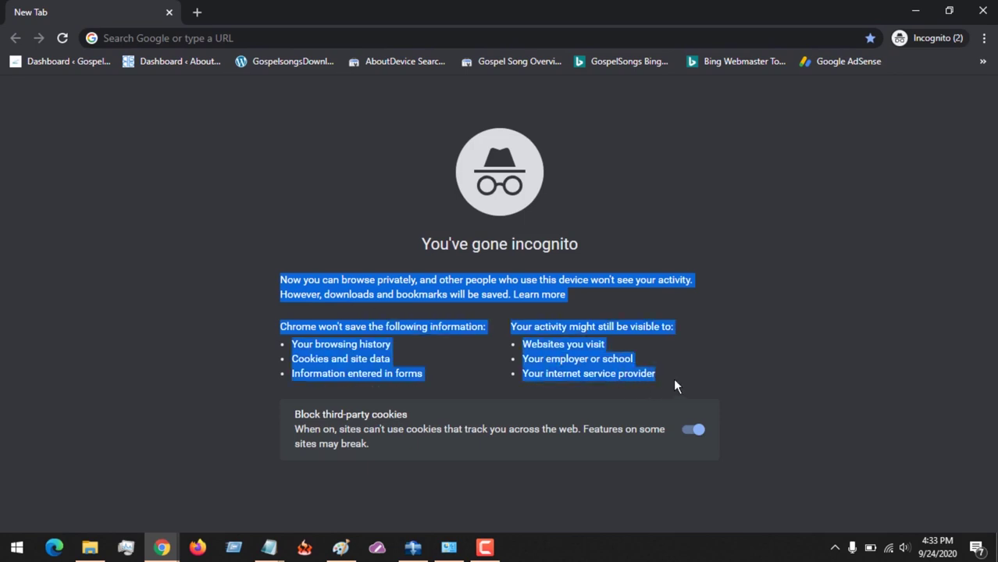
click(789, 364)
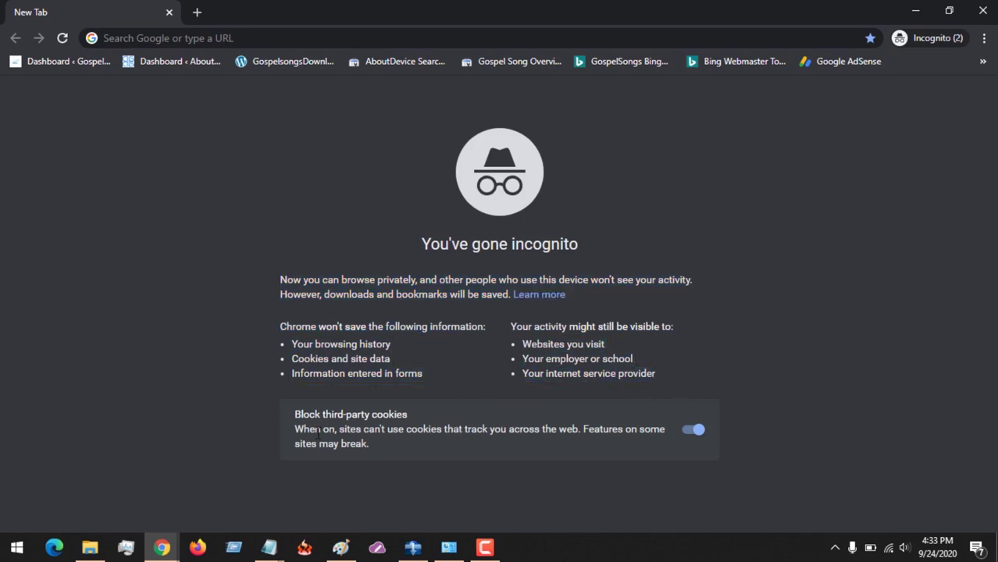
drag(395, 447, 284, 414)
click(261, 300)
drag(262, 300, 399, 361)
click(754, 323)
click(983, 11)
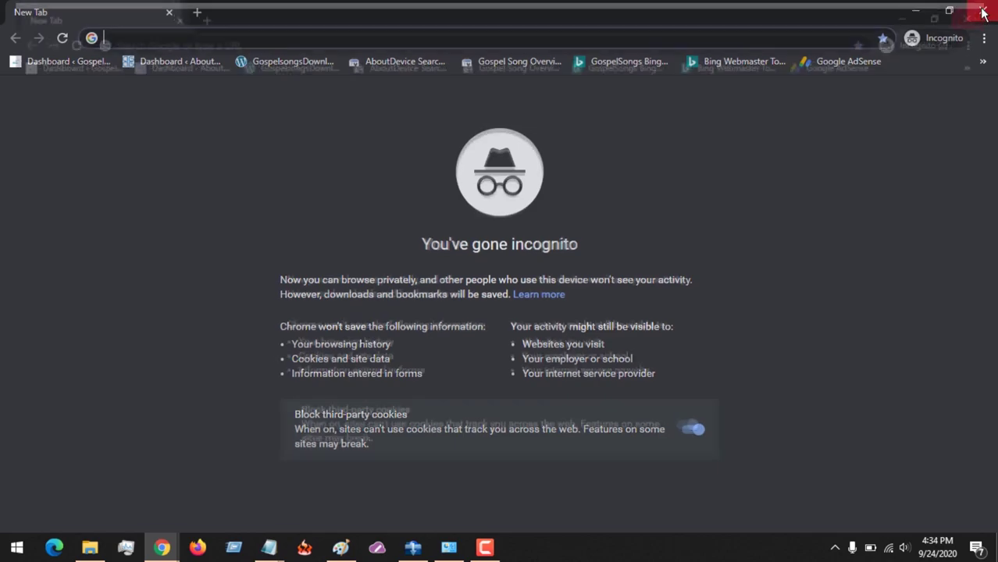
click(983, 11)
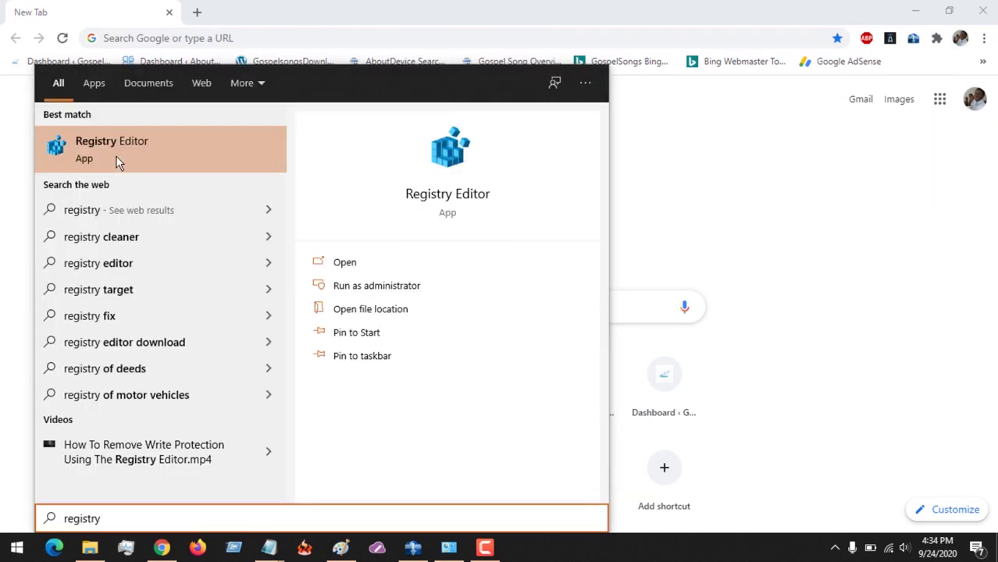
Step: Open Registry Editor from search and close it, then relaunch it with 'regedit' in Run
click(117, 162)
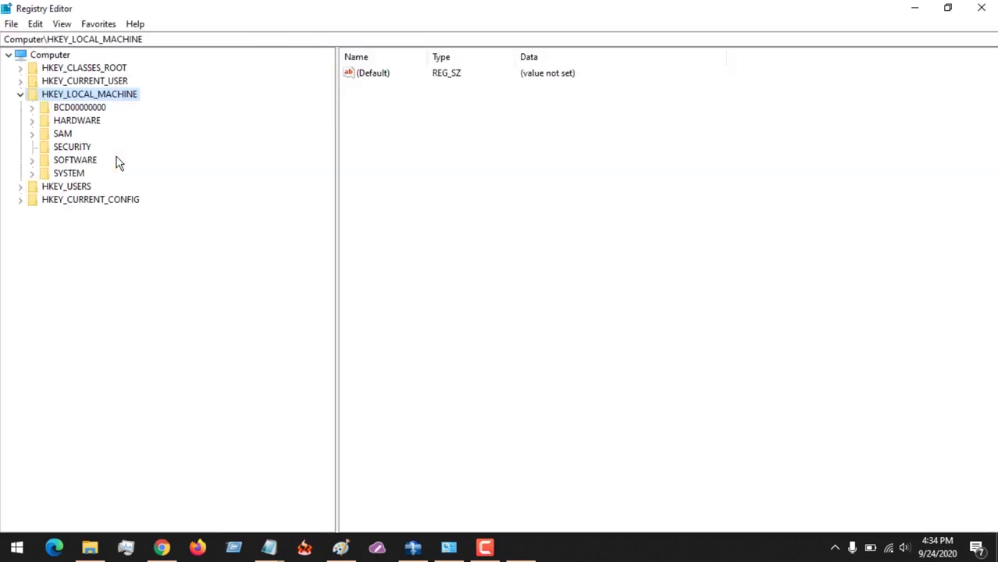
click(982, 7)
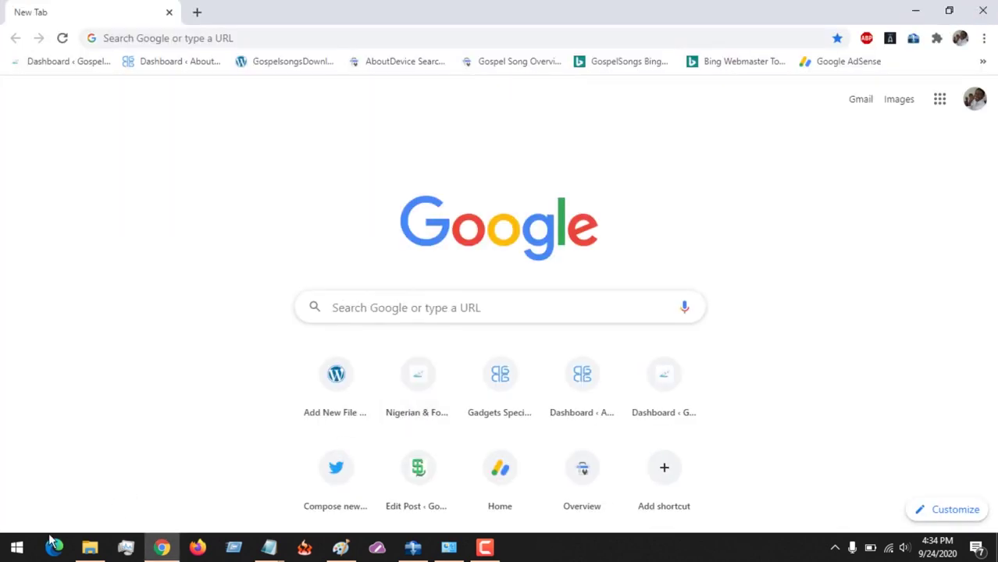
right_click(17, 553)
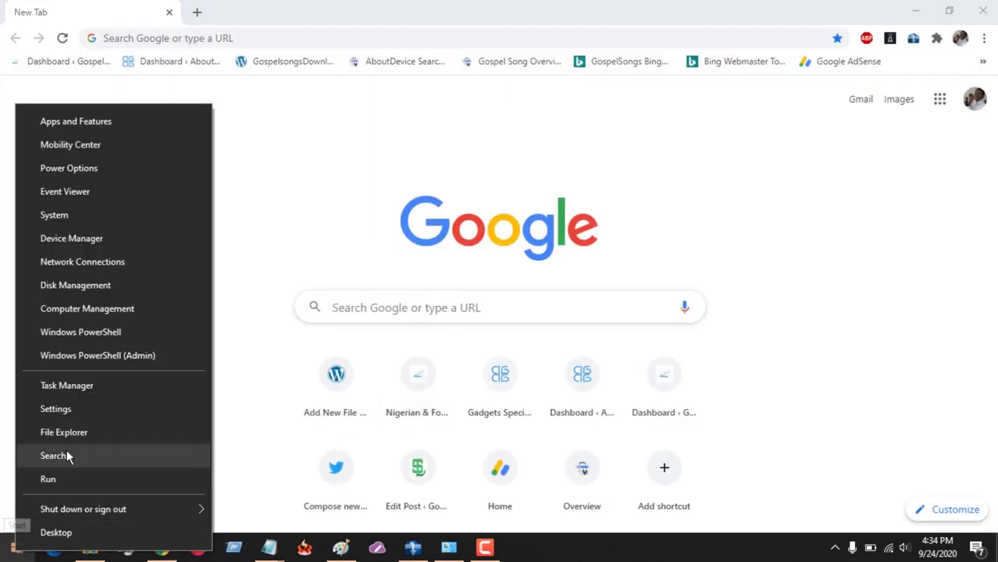
click(47, 478)
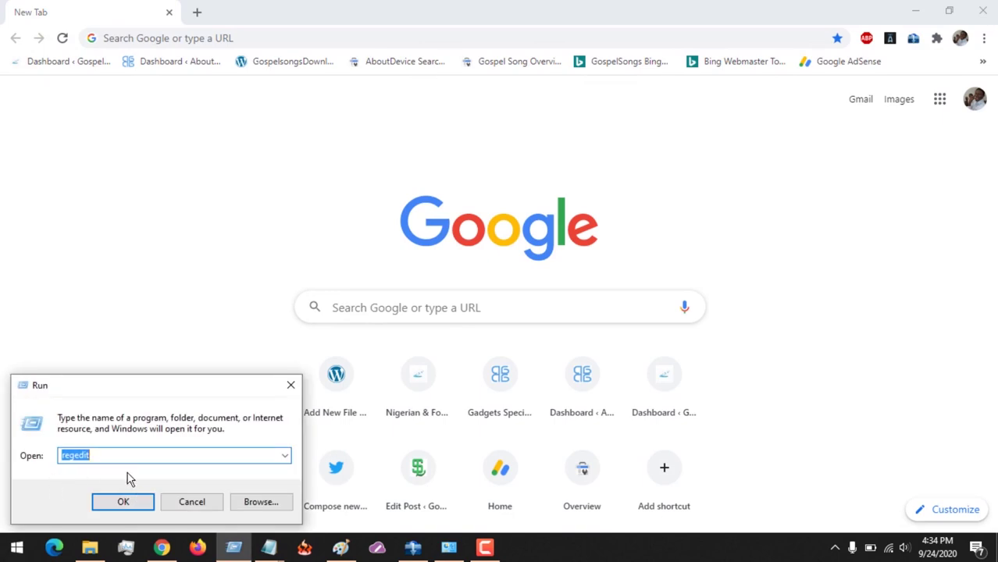
text(rege)
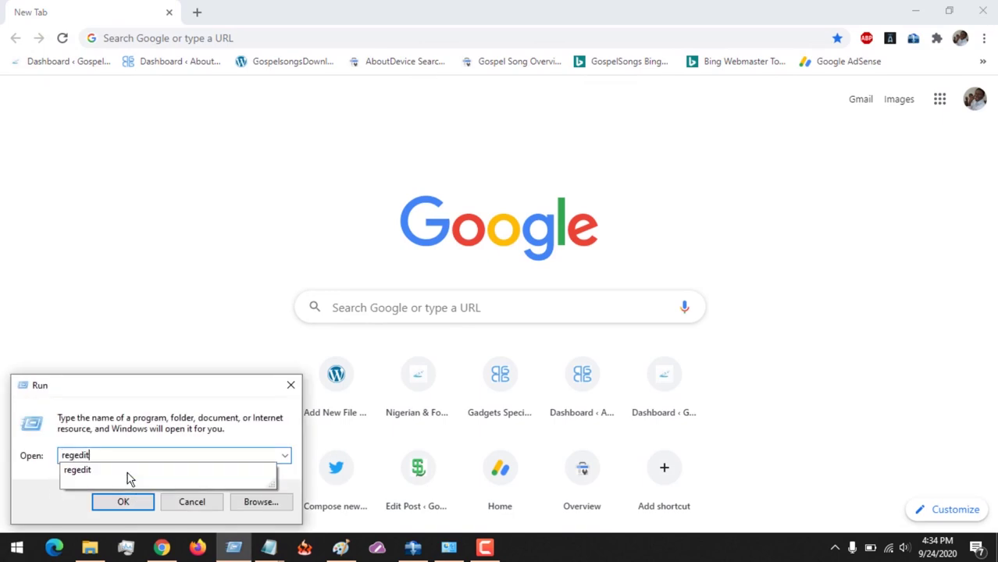
text(dit)
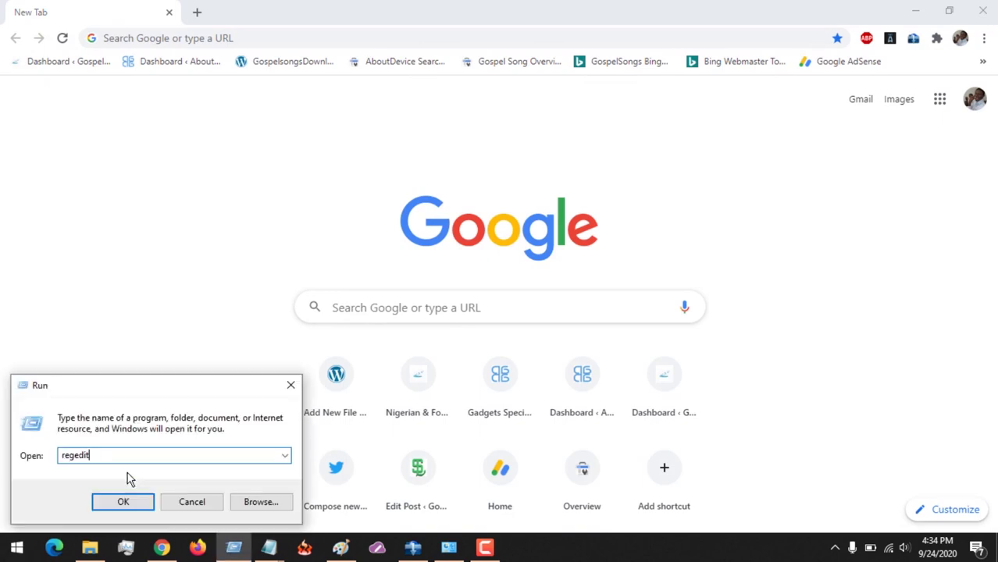
key(Return)
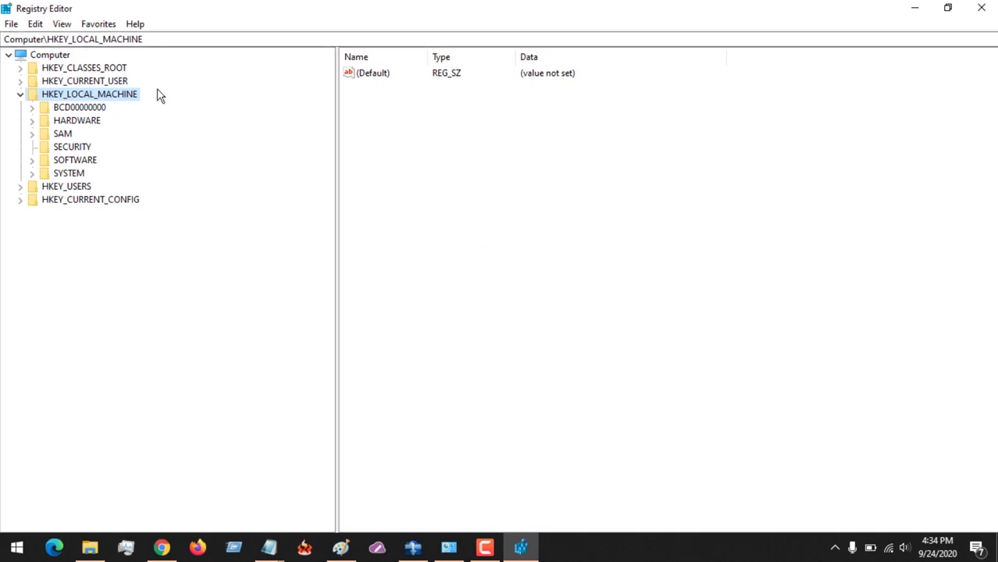
Step: Collapse HKEY_LOCAL_MACHINE and check the today.txt notes before minimizing them
click(20, 94)
mouse_move(268, 552)
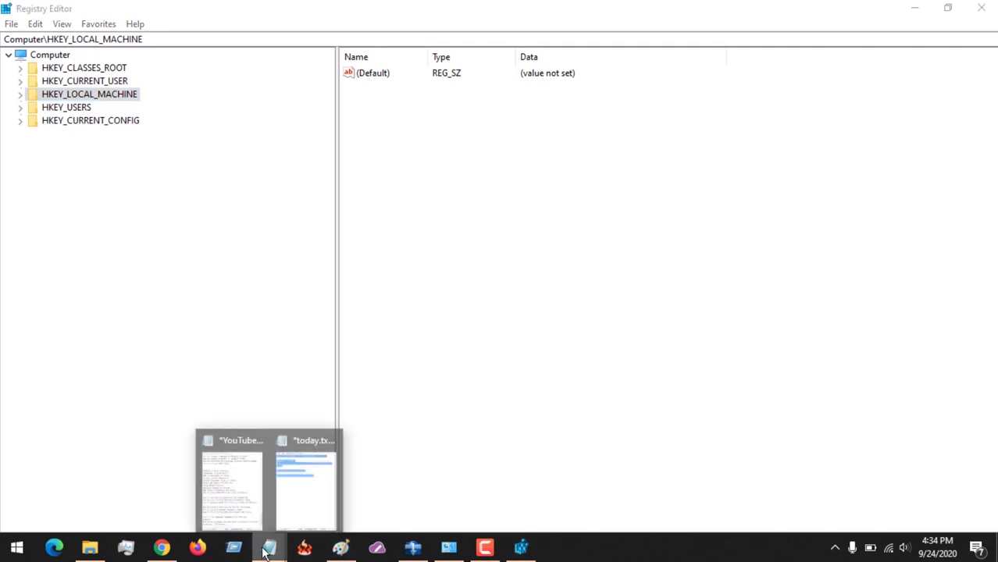
click(296, 506)
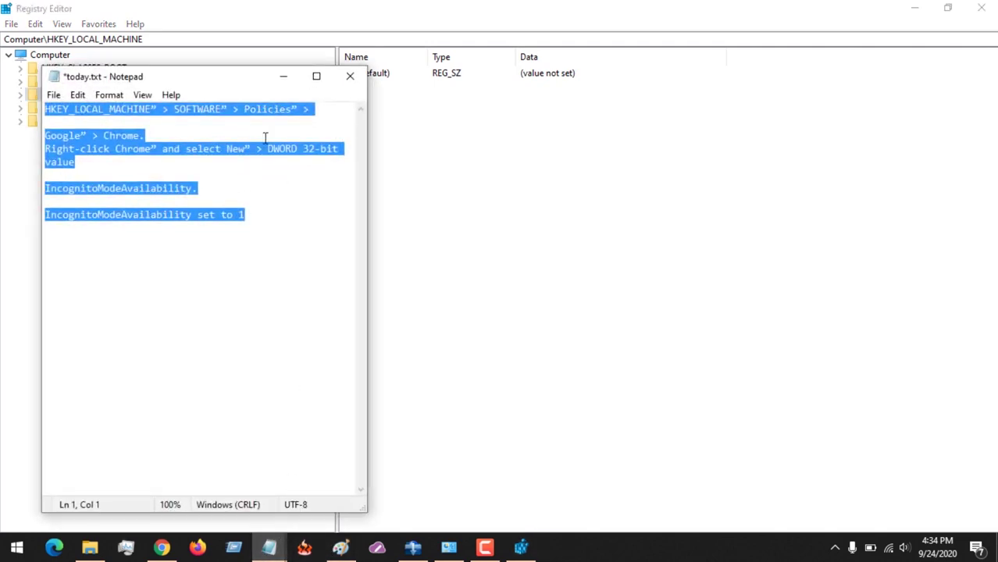
click(283, 79)
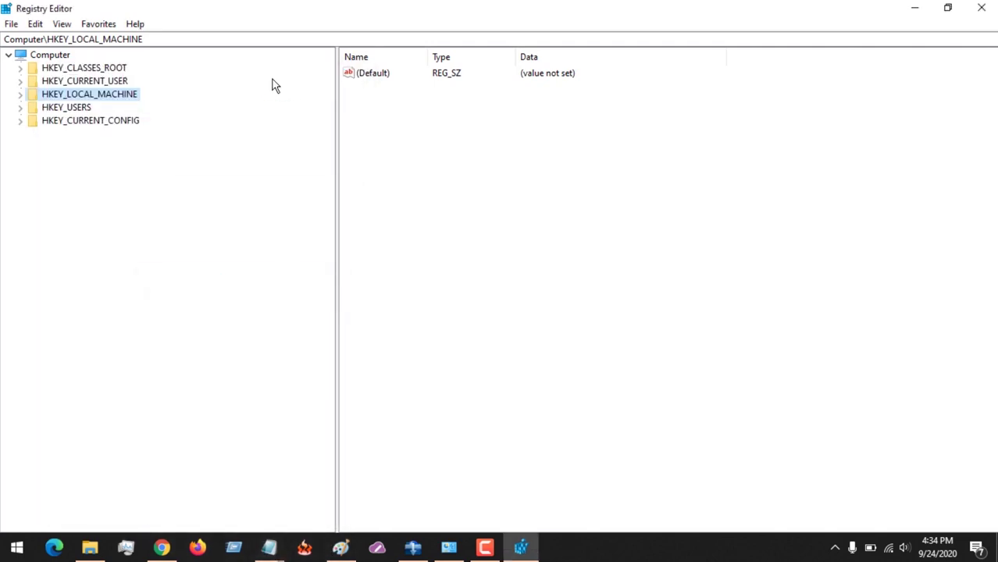
Step: Expand HKEY_LOCAL_MACHINE > SOFTWARE > Policies and select the Policies key
click(20, 94)
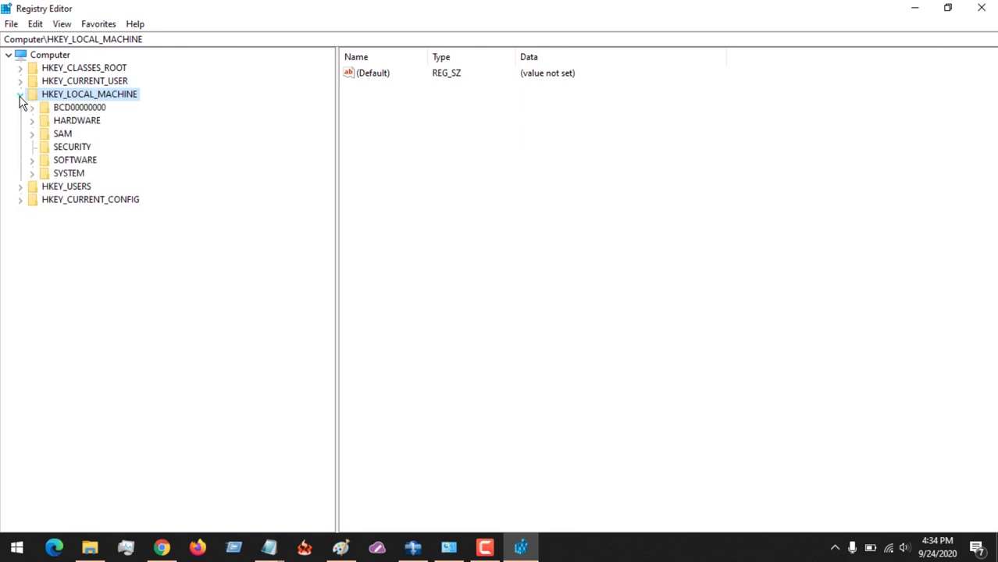
click(32, 160)
click(74, 110)
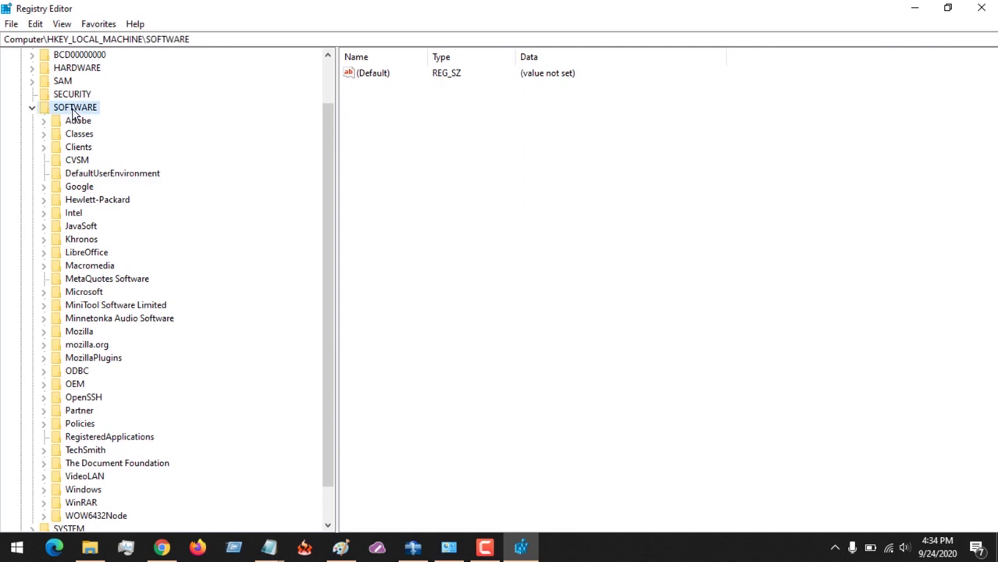
drag(331, 202, 332, 339)
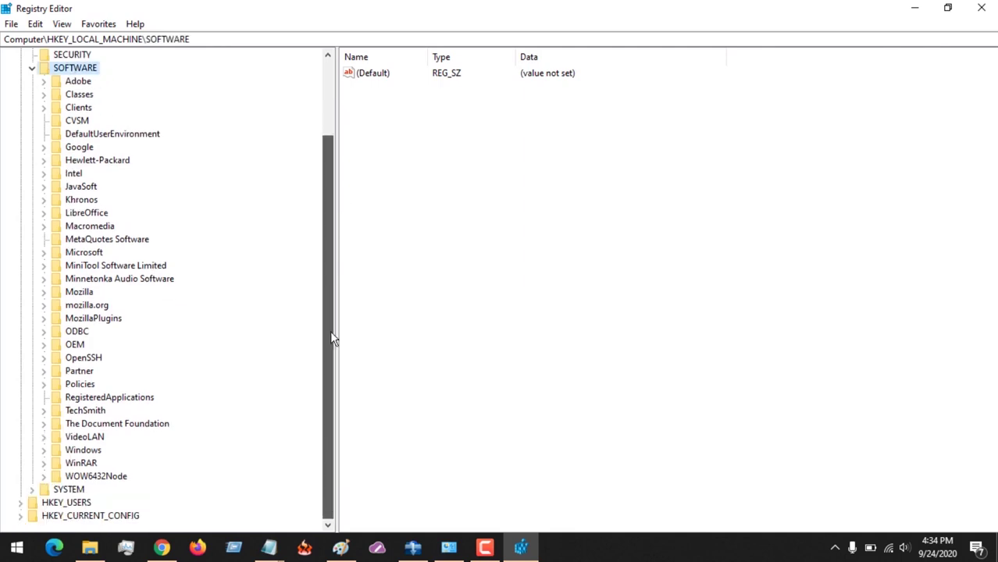
click(47, 385)
click(80, 386)
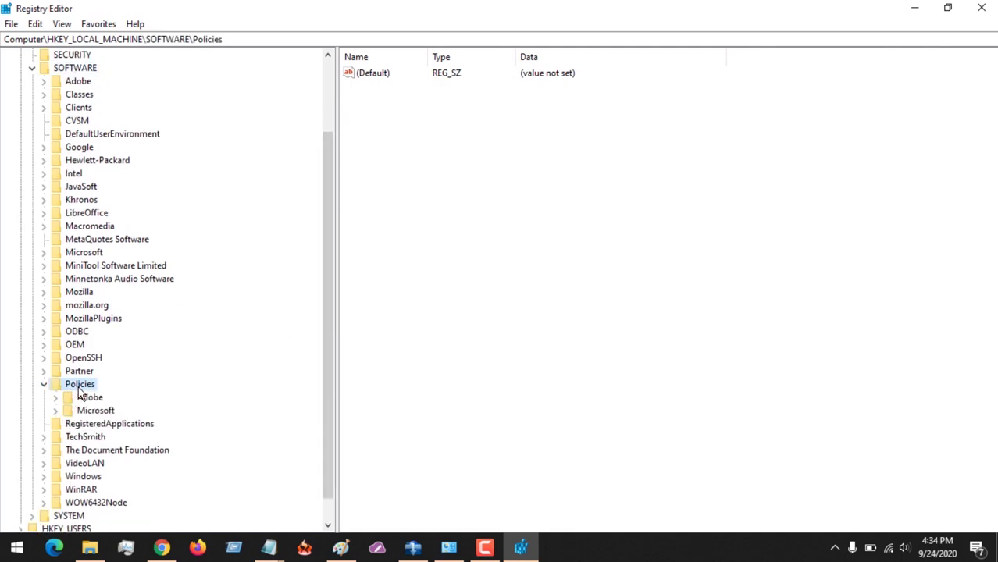
Step: Create a new key under Policies and name it 'Google'
right_click(92, 386)
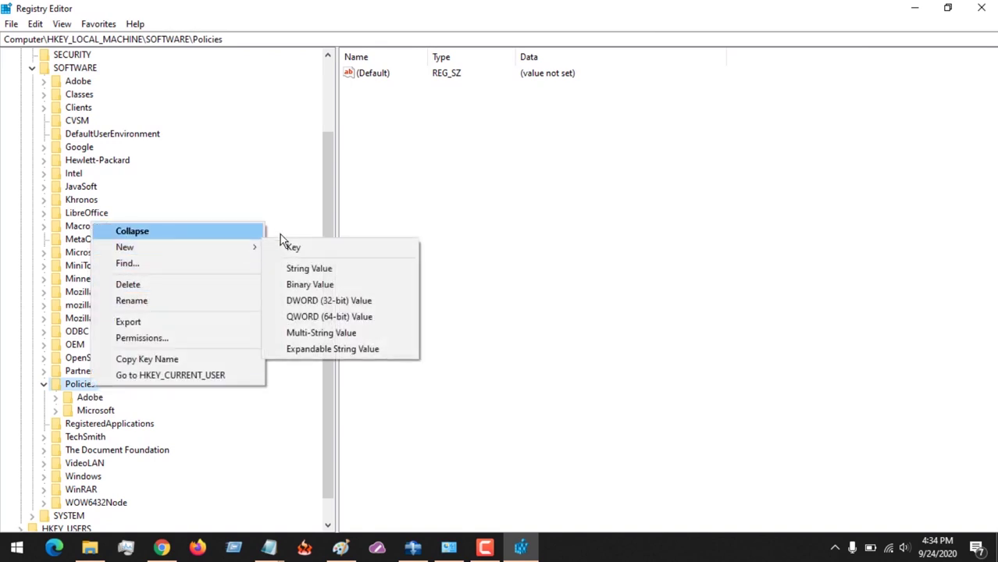
mouse_move(250, 248)
click(290, 245)
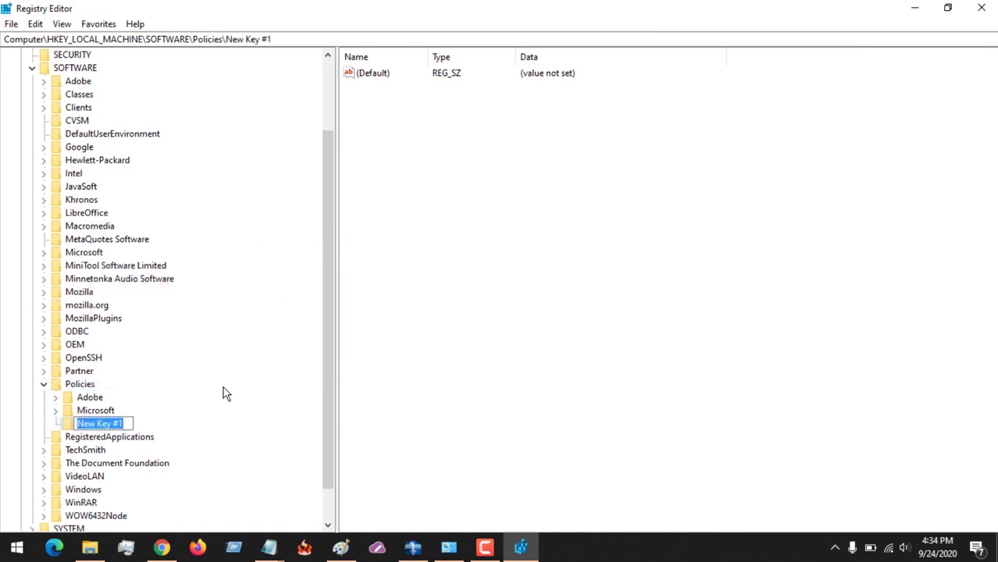
text(Google)
key(Return)
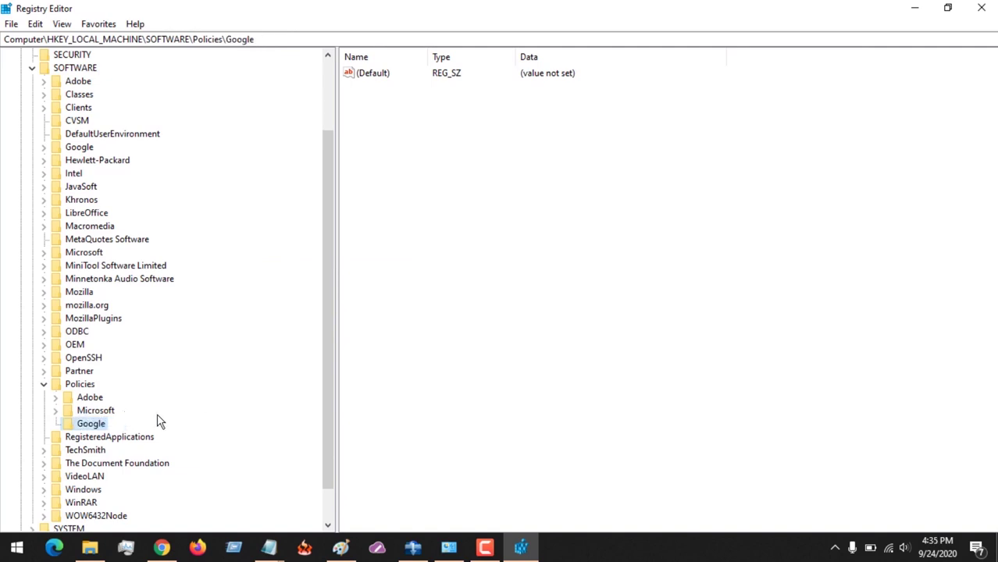
right_click(93, 427)
Step: Create a subkey named 'Chrome' under the Google key
mouse_move(182, 306)
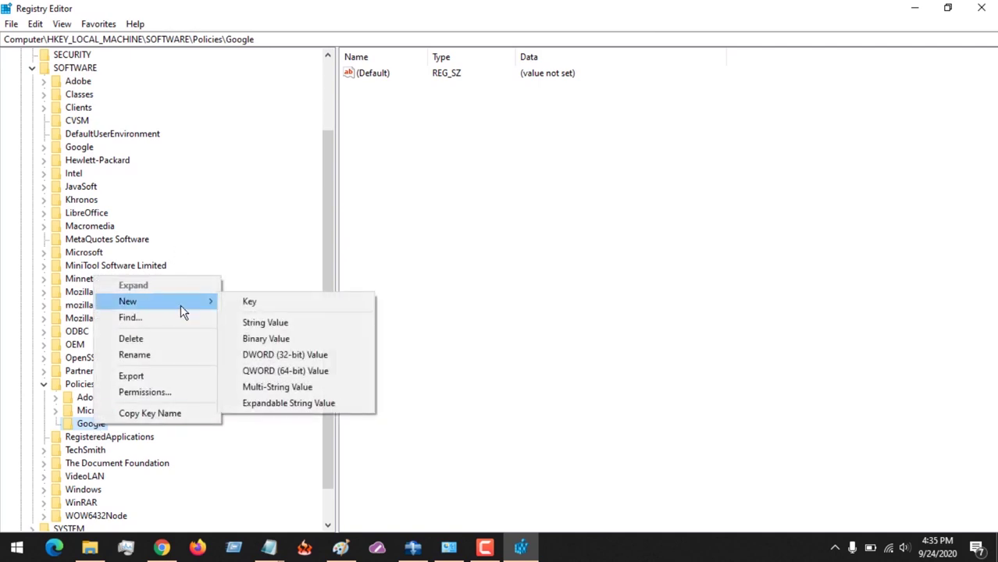
click(249, 304)
text(Ch)
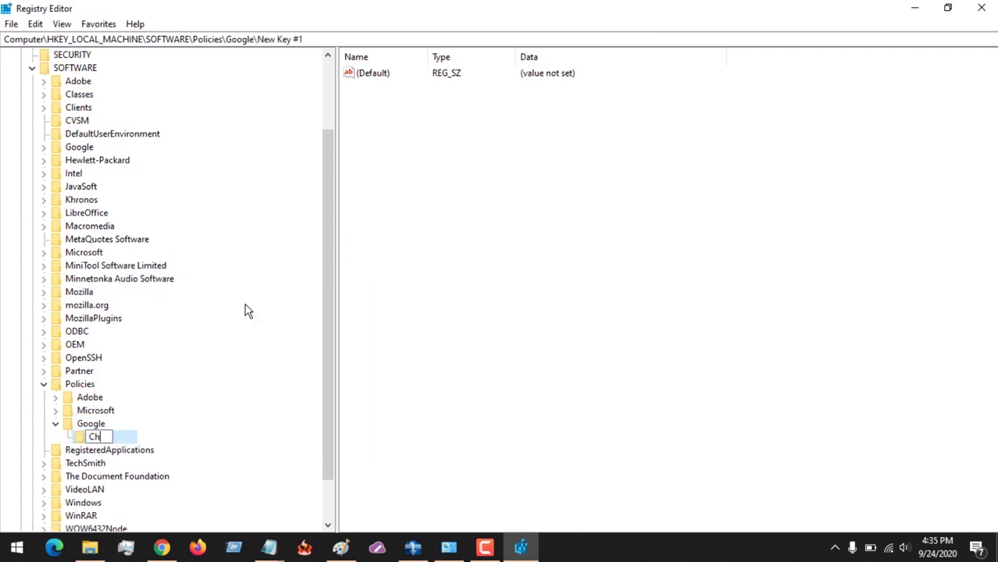
text(rome)
key(Return)
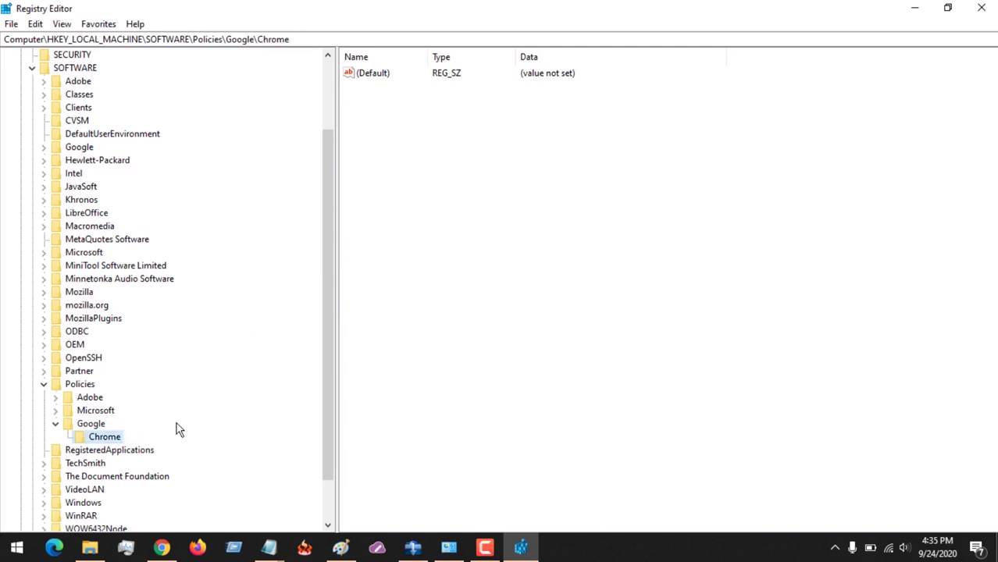
Step: Check the today.txt notes in Notepad, then minimize them
click(268, 546)
click(304, 484)
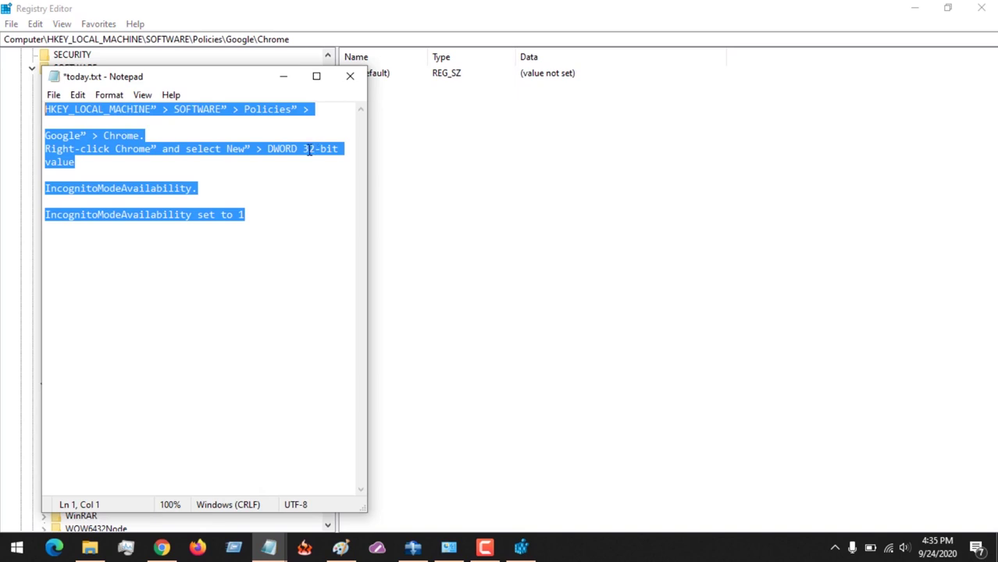
click(284, 76)
Step: Add a new DWORD (32-bit) value to the Chrome key
right_click(115, 438)
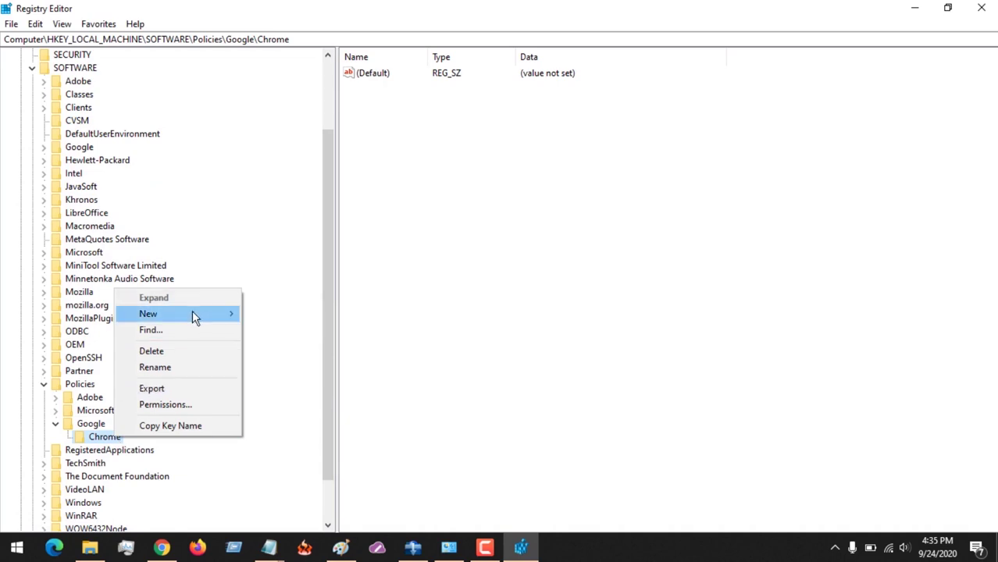
mouse_move(192, 316)
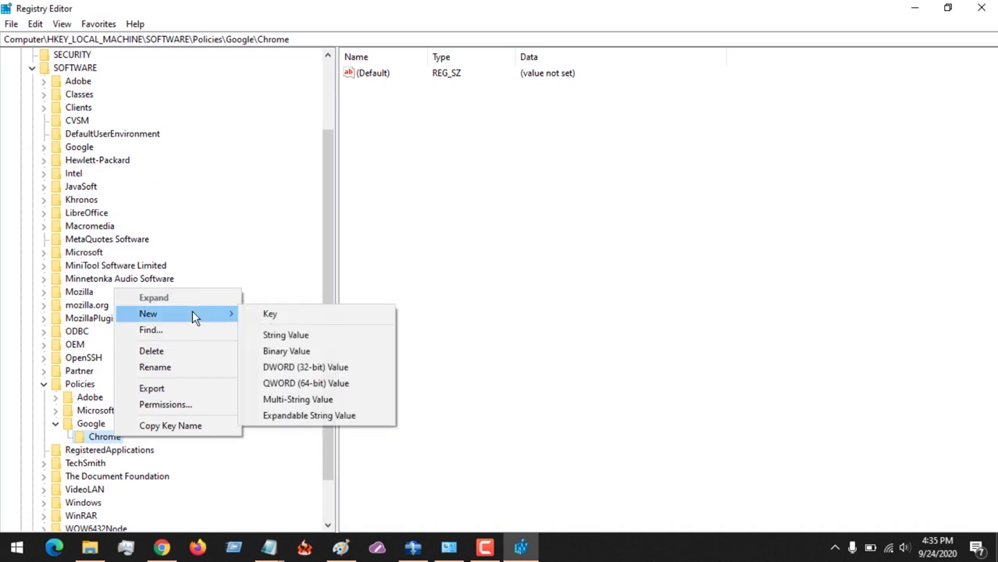
click(285, 367)
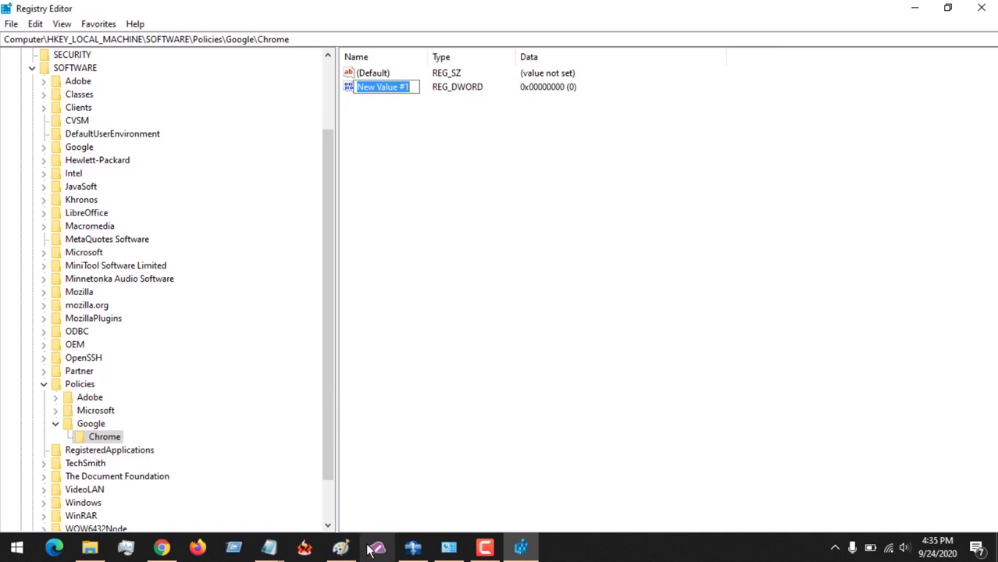
Step: Select the IncognitoModeAvailability line in today.txt and return to Registry Editor
click(277, 546)
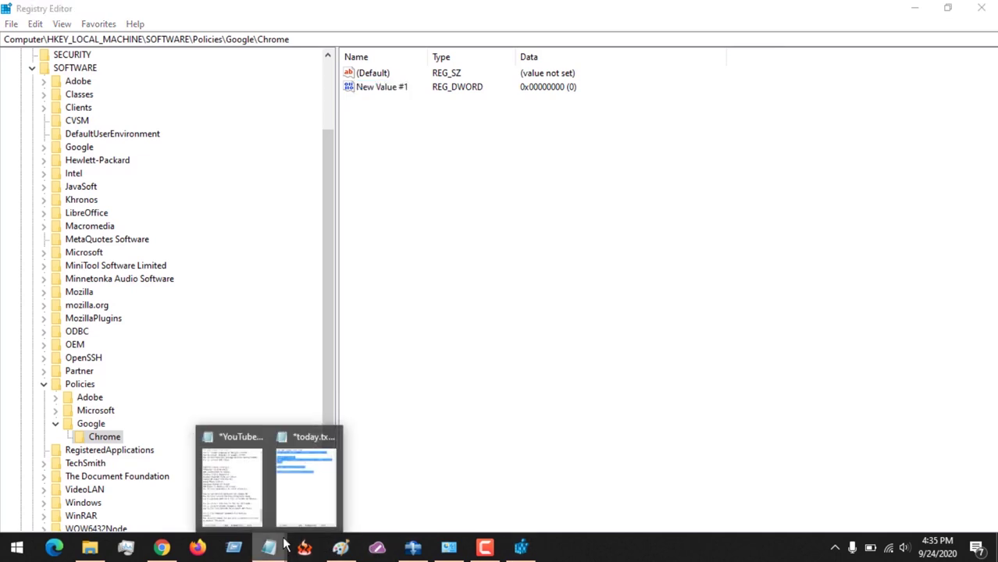
click(301, 500)
click(195, 187)
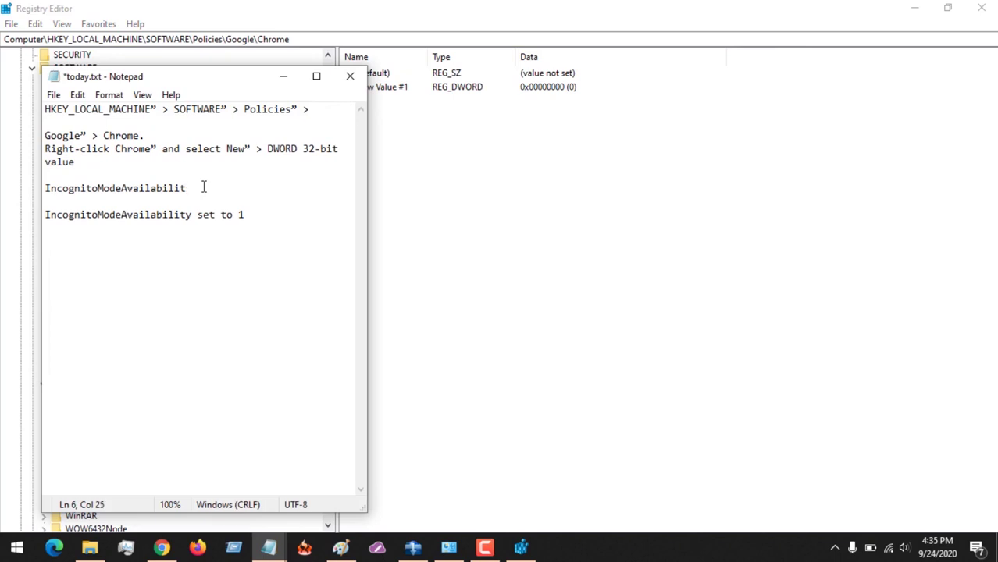
drag(194, 189, 47, 192)
key(ctrl+c)
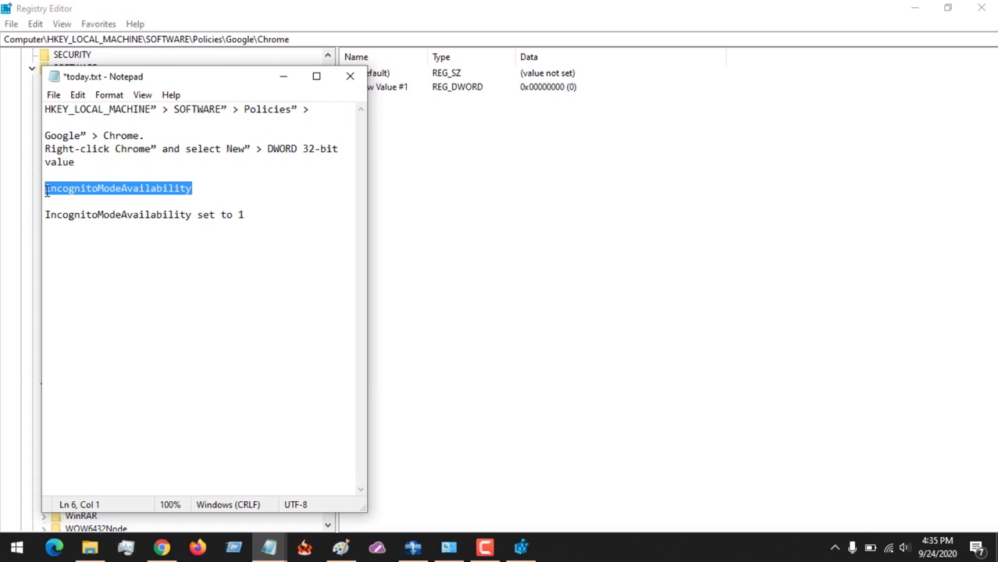
click(397, 93)
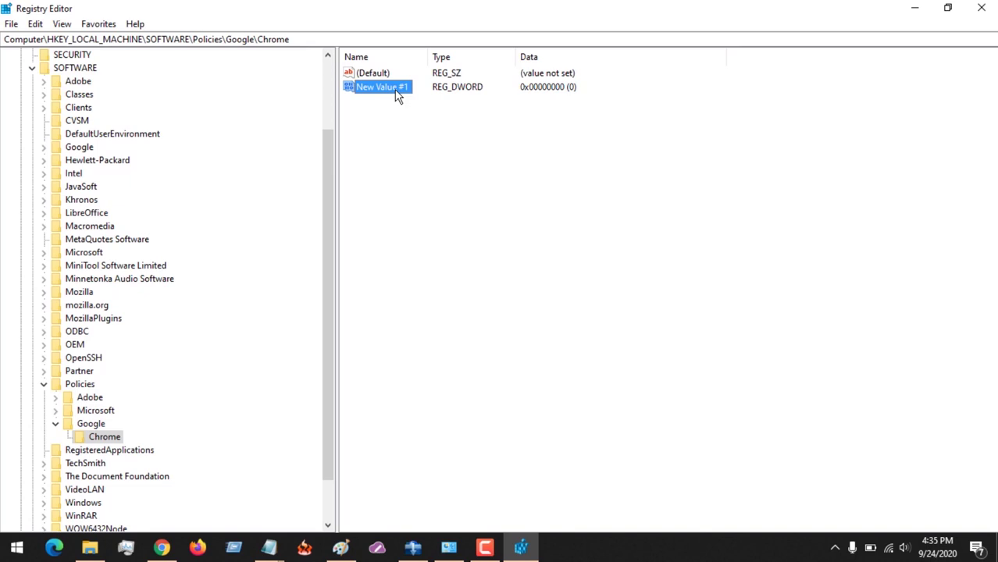
Step: Rename New Value #1 to IncognitoModeAvailability by pasting the copied name
click(397, 94)
key(ctrl+v)
key(Return)
Step: Set IncognitoModeAvailability's value data to 1
double_click(381, 96)
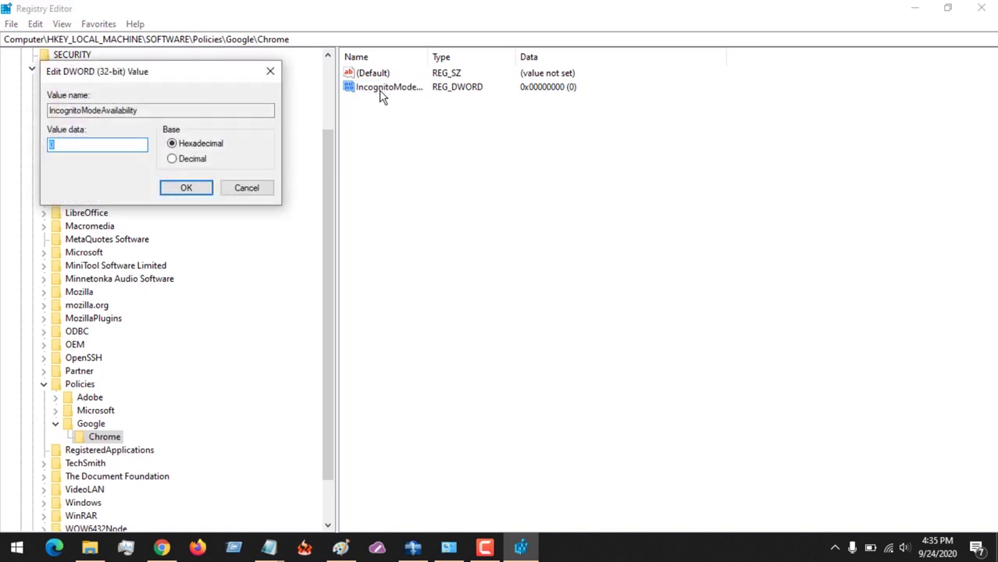
drag(207, 70, 530, 107)
click(395, 184)
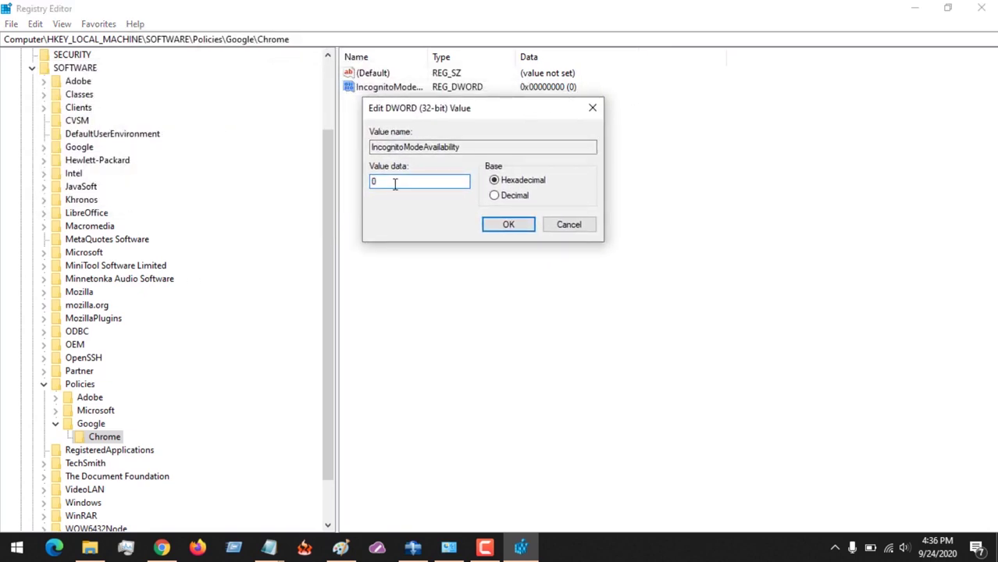
text(1)
click(503, 218)
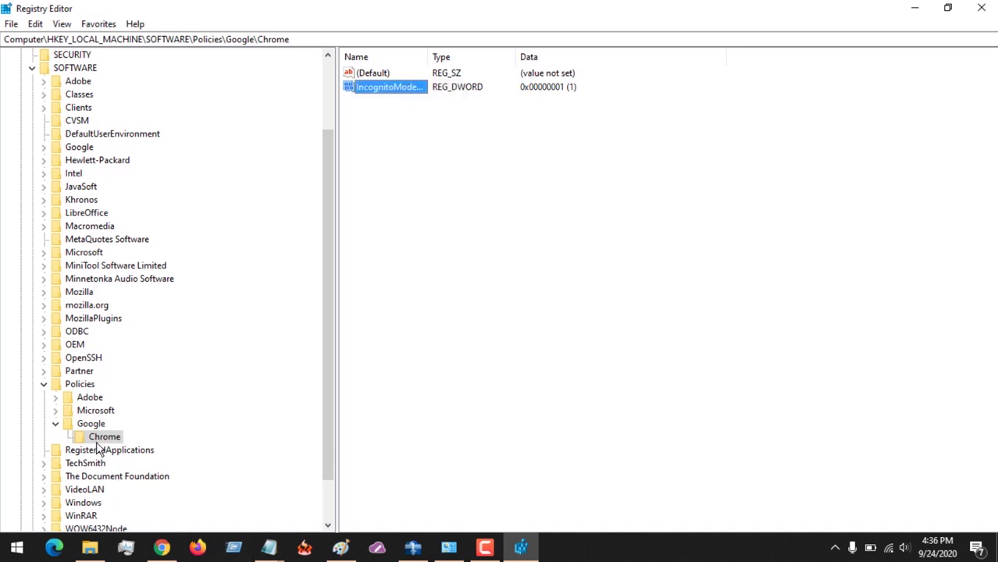
drag(334, 252, 328, 154)
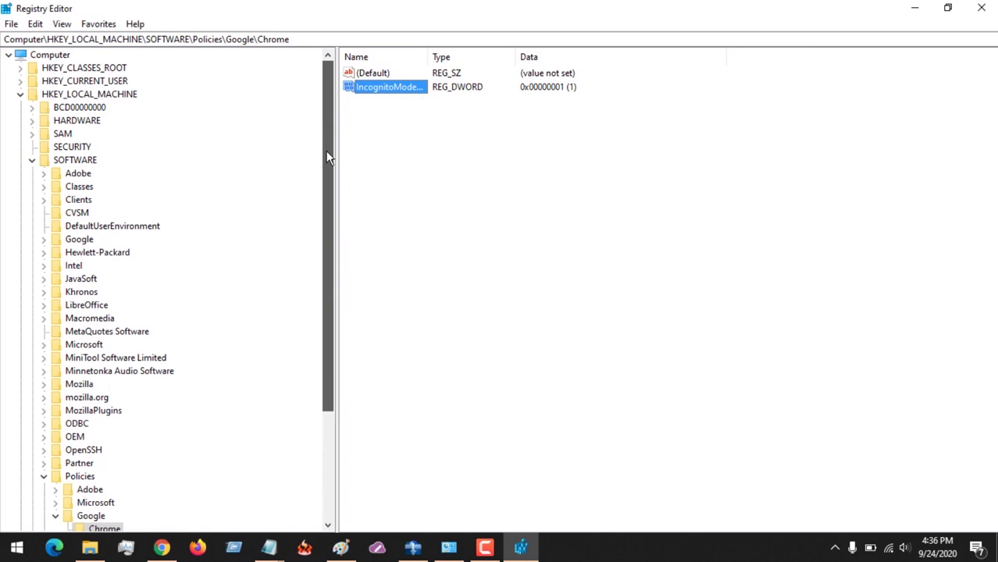
click(86, 95)
click(73, 161)
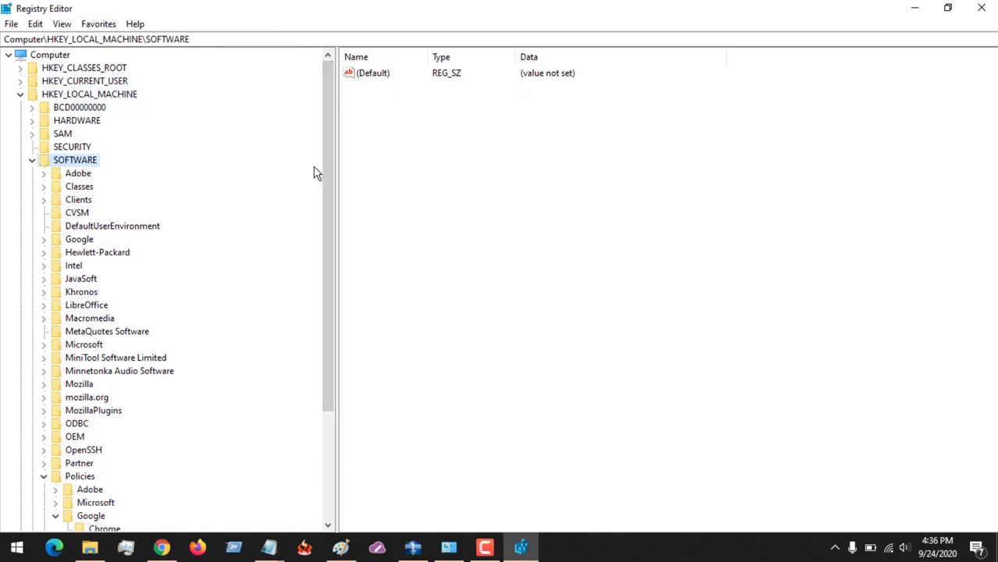
scroll(318, 306, down, 4)
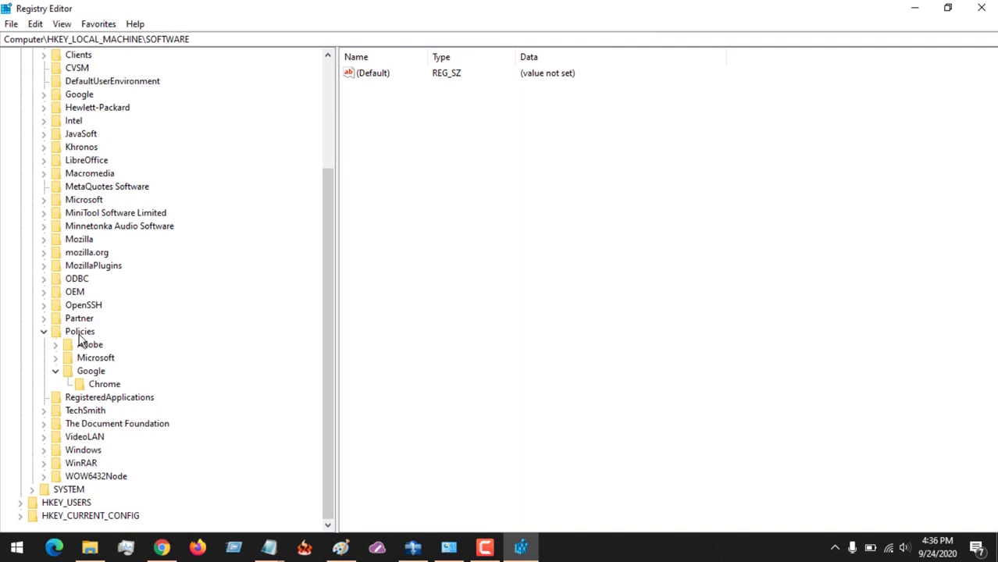
click(81, 336)
click(90, 372)
click(102, 386)
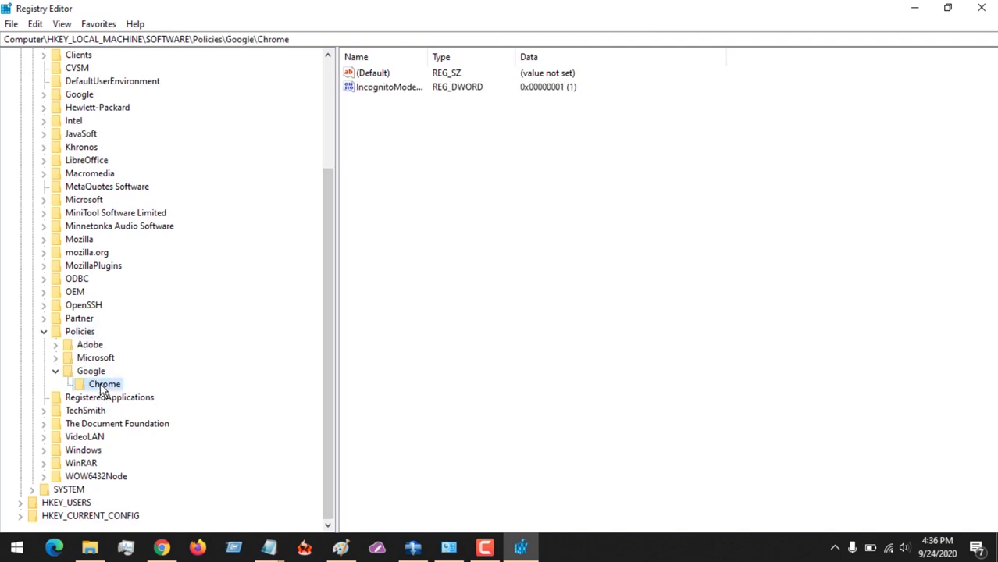
right_click(94, 388)
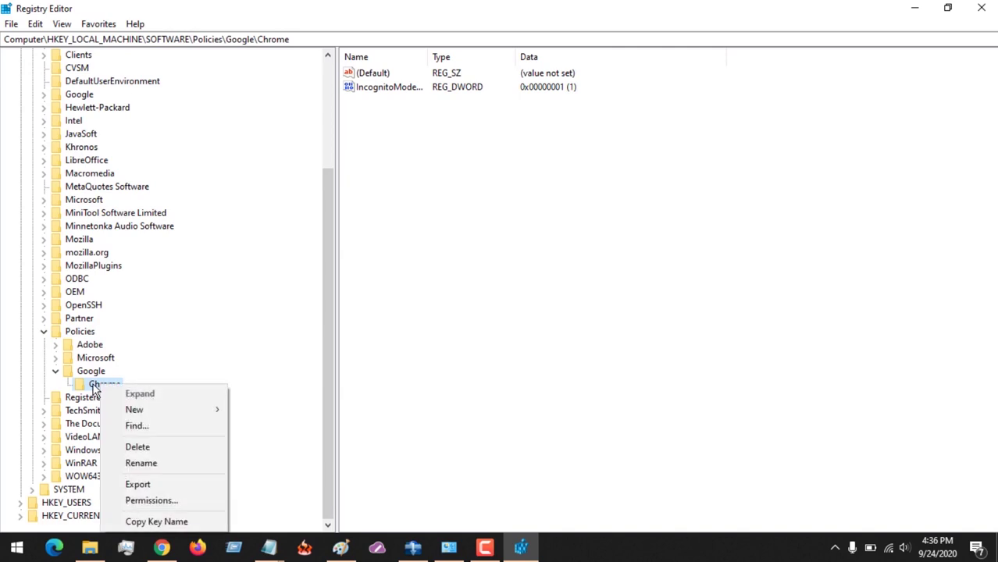
mouse_move(153, 413)
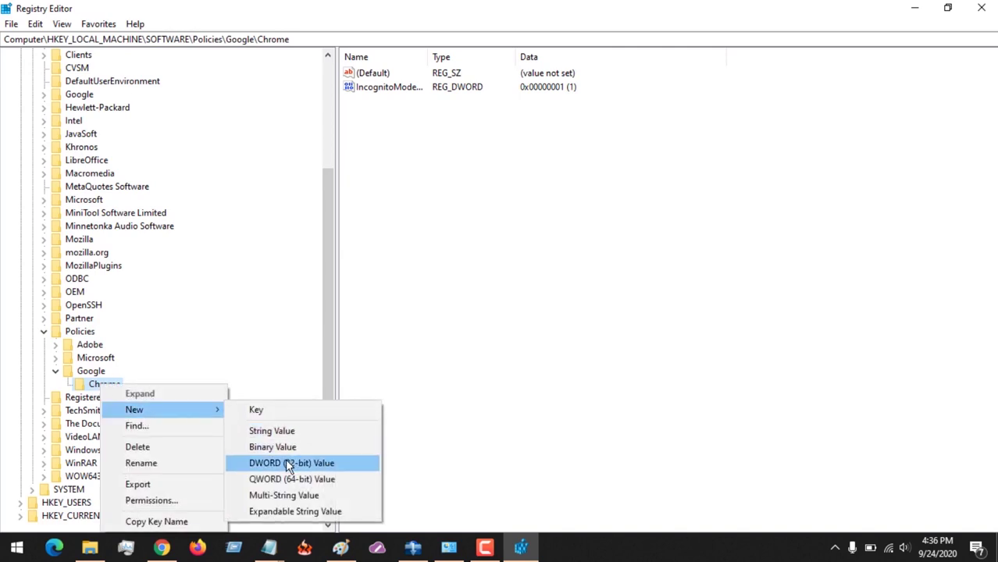
click(408, 87)
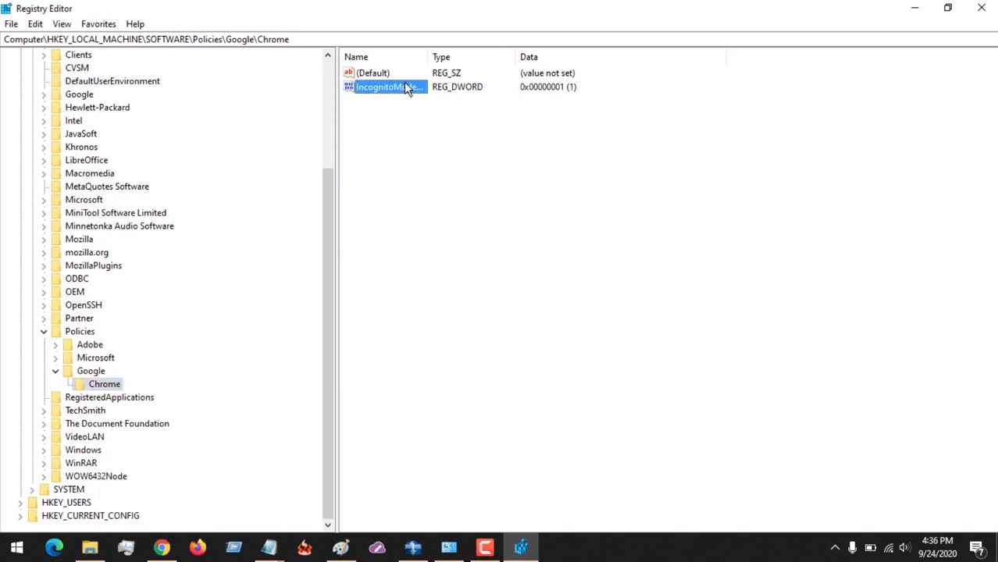
double_click(408, 87)
click(82, 148)
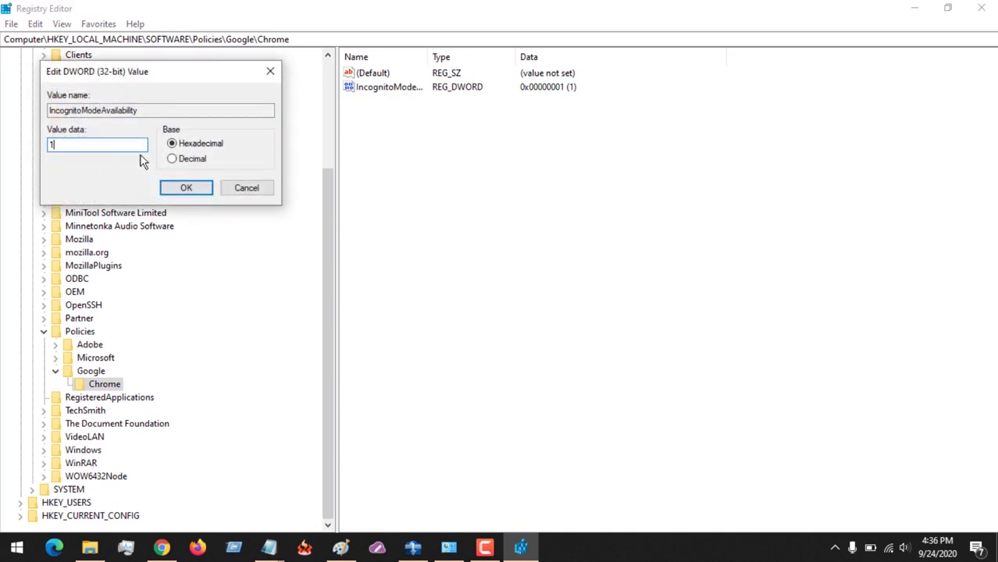
click(186, 188)
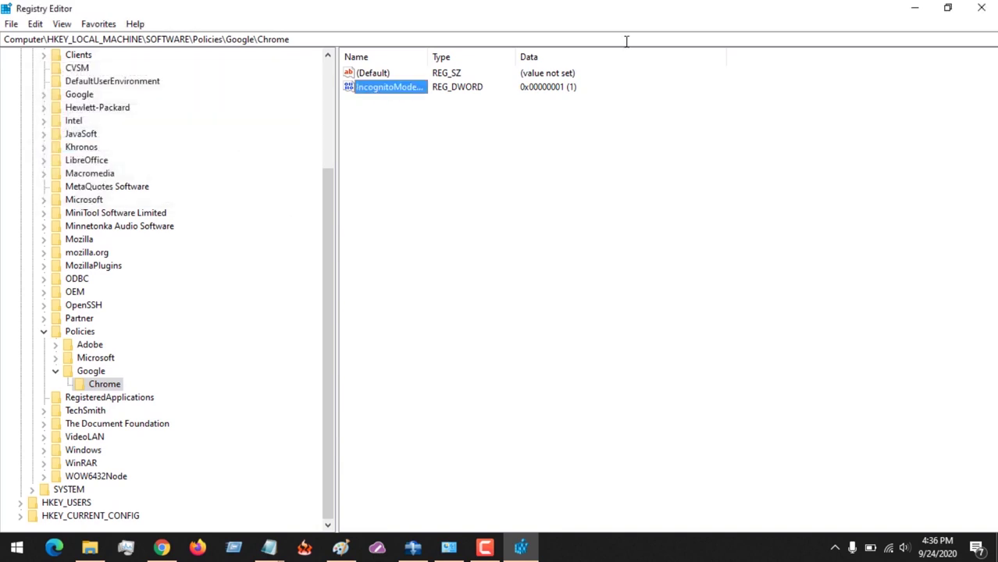
Step: Restart Chrome, confirm its menu lacks New Incognito window, and reload the New Tab page
click(915, 8)
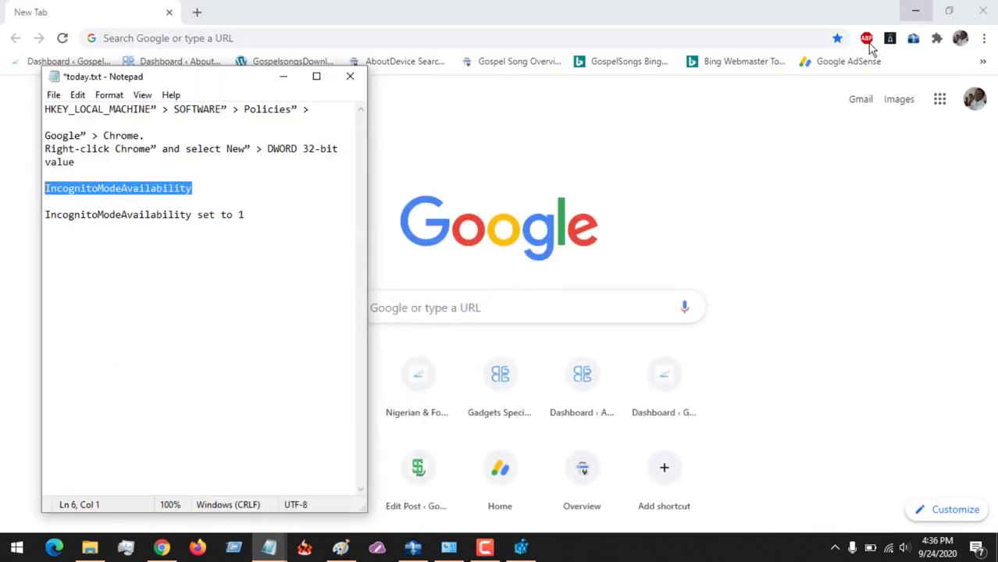
click(983, 10)
click(658, 153)
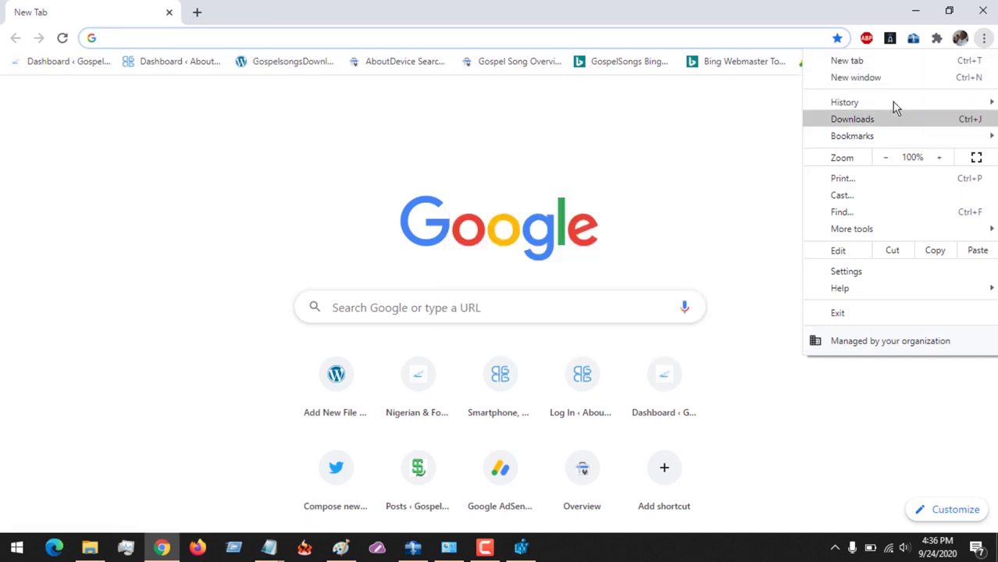
click(708, 211)
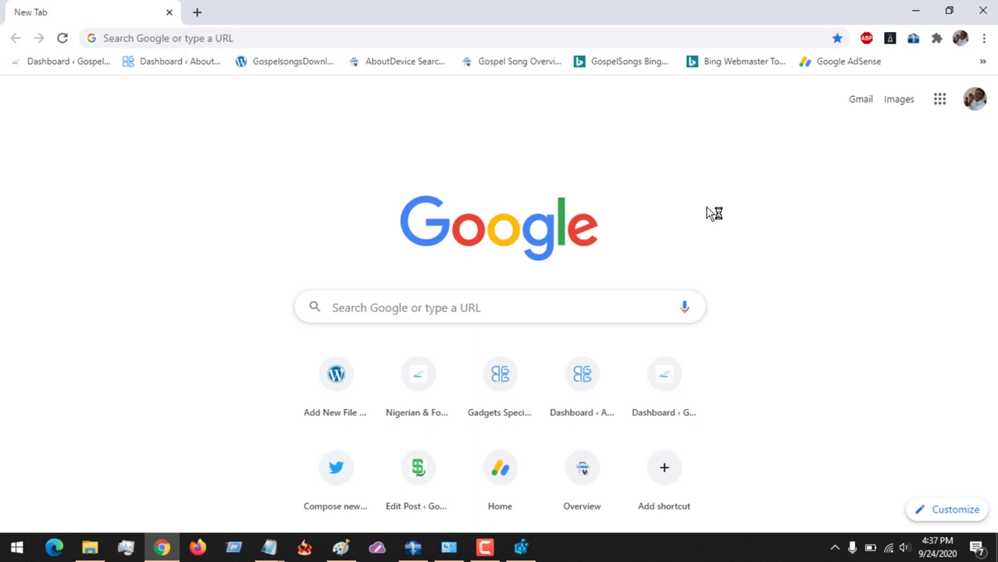
key(F5)
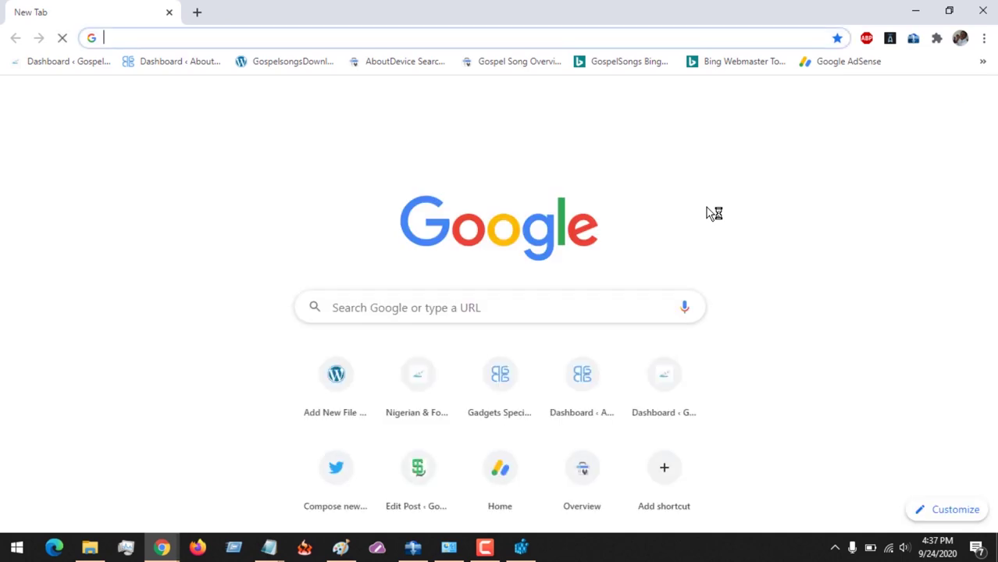